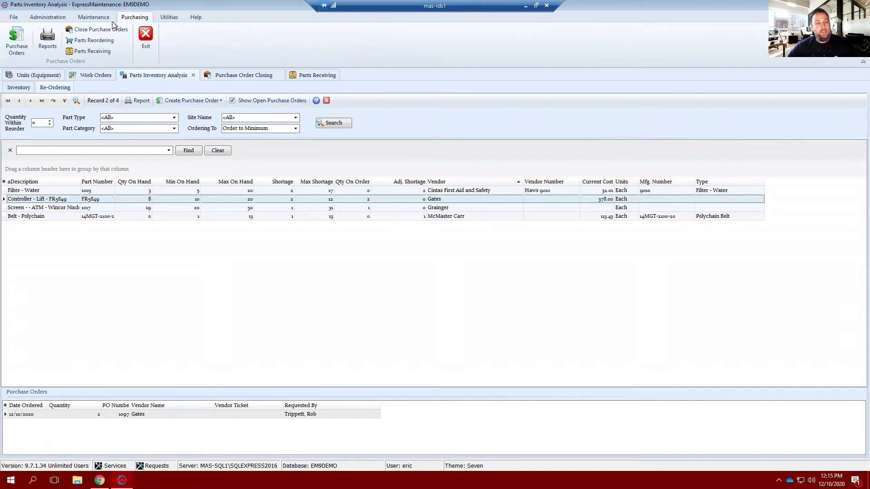
Review the Parts Inventory and Purchase Orders settings in the configuration, collapsing each group again.
{"action": "left_click", "coordinate": [48, 18]}
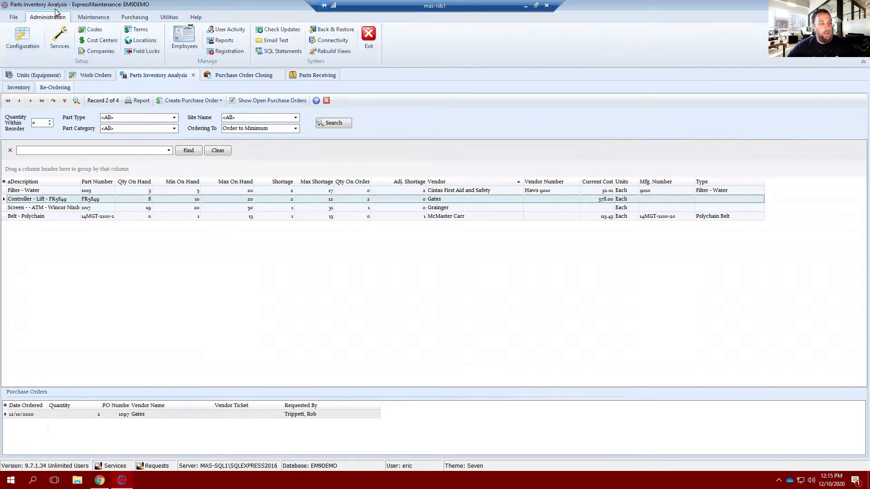
{"action": "left_click", "coordinate": [25, 42]}
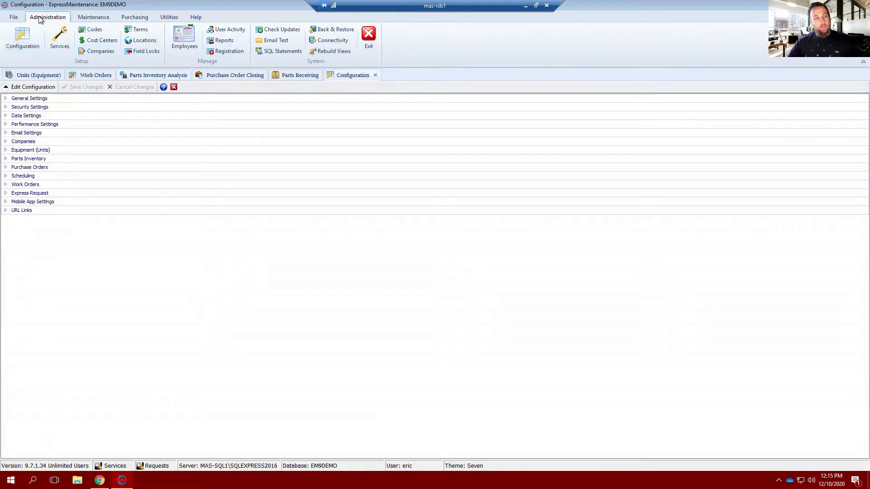
{"action": "left_click", "coordinate": [6, 158]}
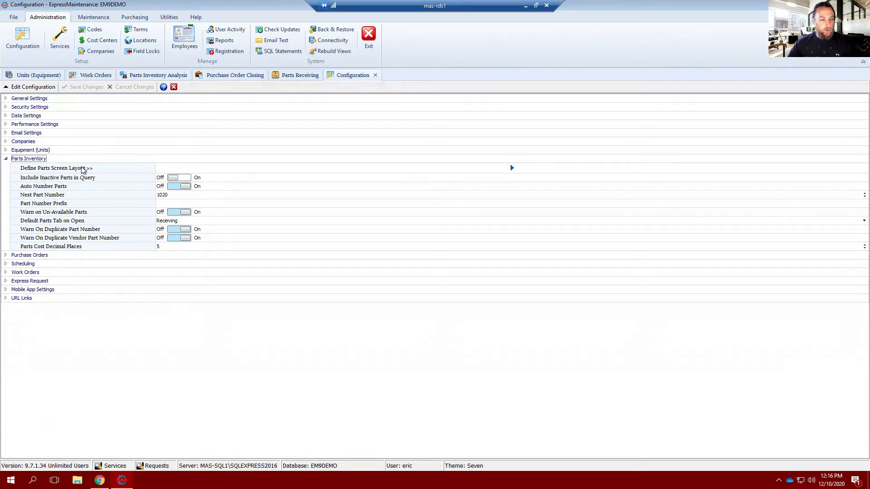
{"action": "left_click", "coordinate": [6, 159]}
{"action": "left_click", "coordinate": [5, 167]}
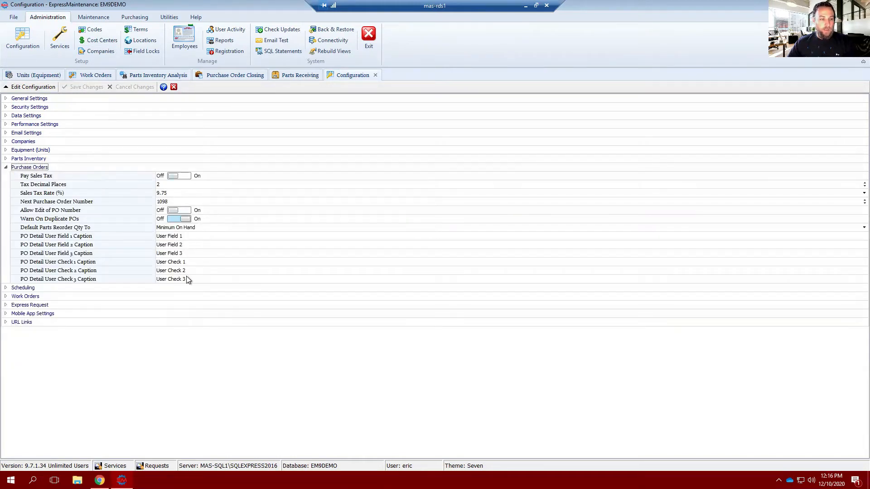
{"action": "left_click", "coordinate": [6, 168]}
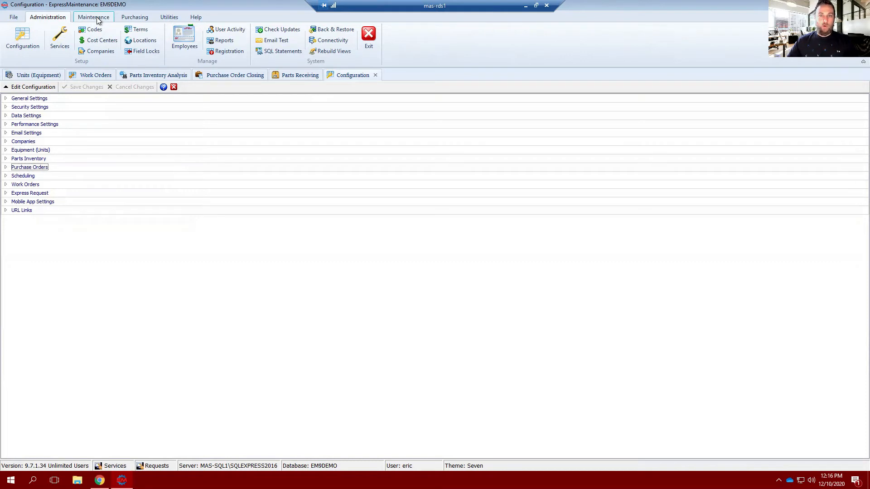
Refresh the parts inventory analysis for all parts and select the Controller - Lift - FR5849 record.
{"action": "left_click", "coordinate": [136, 19]}
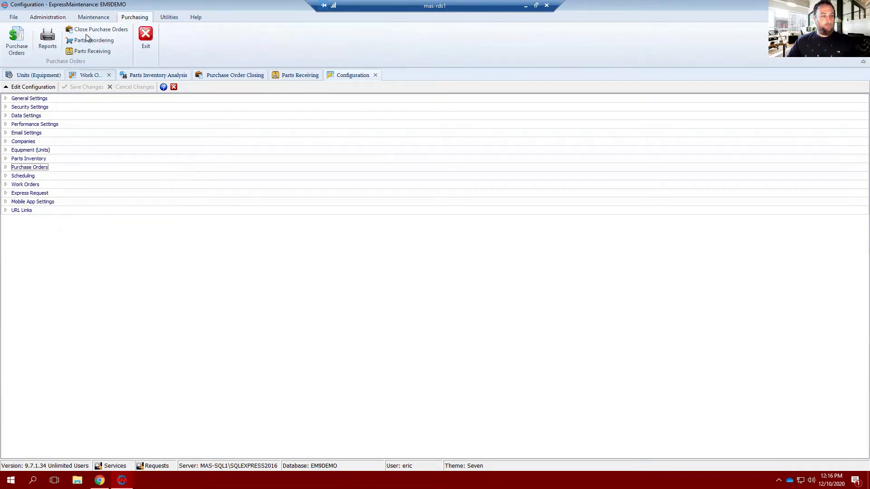
{"action": "left_click", "coordinate": [100, 40]}
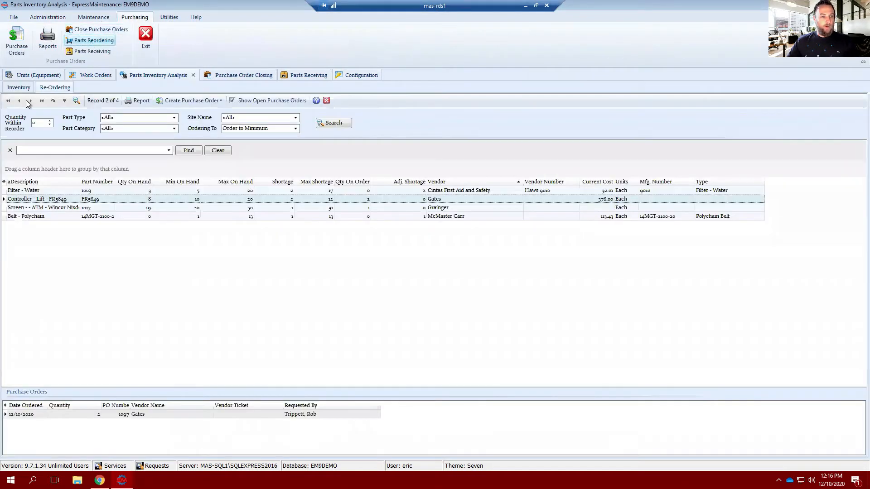
{"action": "left_click", "coordinate": [18, 87]}
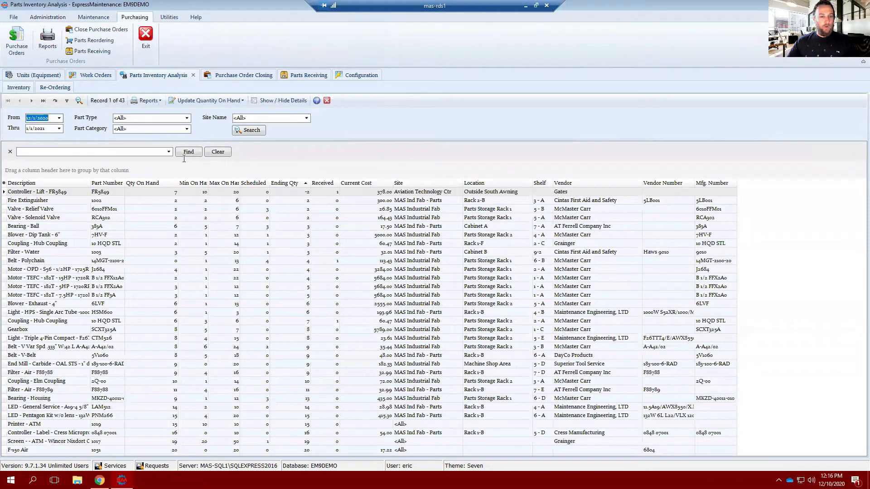
{"action": "left_click", "coordinate": [247, 133]}
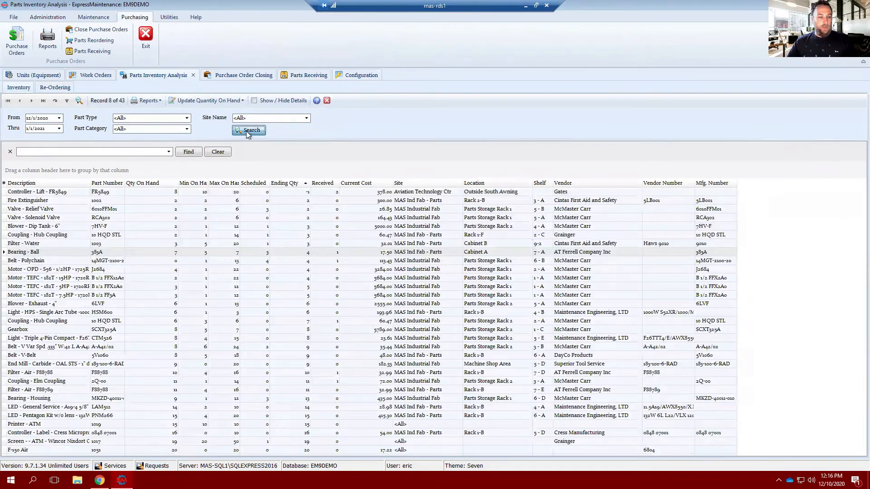
{"action": "left_click", "coordinate": [49, 194]}
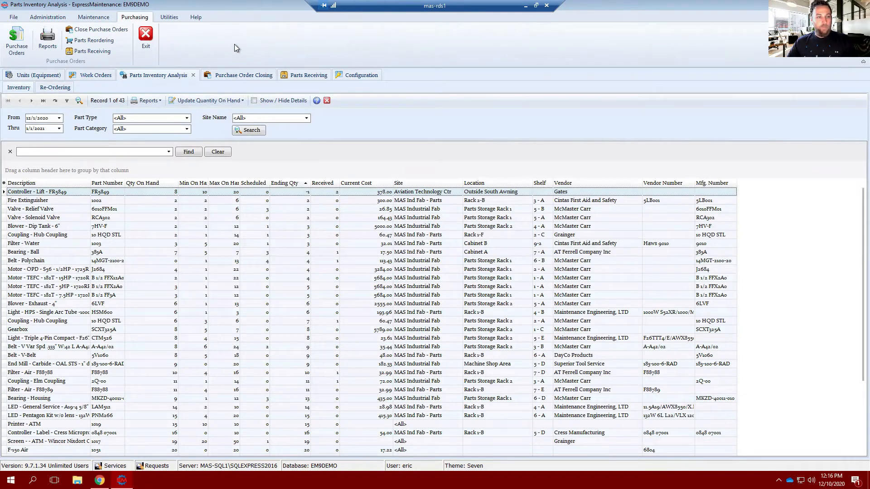
Set the quantity of the Controller - Lift - FR5849 part on the open work order to 2 and save it.
{"action": "left_click", "coordinate": [85, 77]}
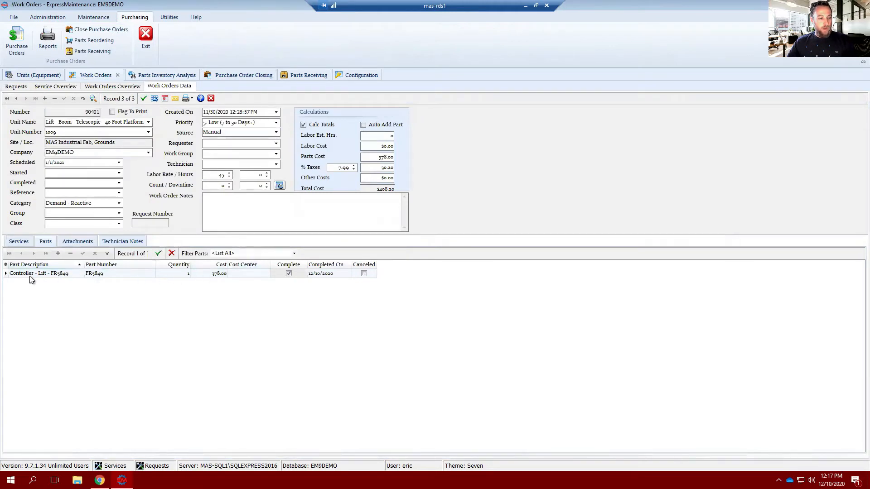
{"action": "left_click", "coordinate": [185, 275]}
{"action": "type", "text": "2"}
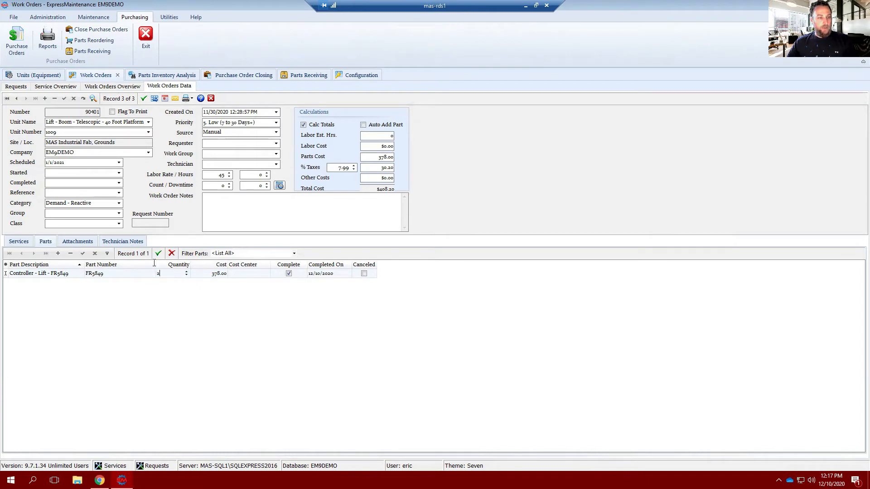
{"action": "left_click", "coordinate": [67, 99]}
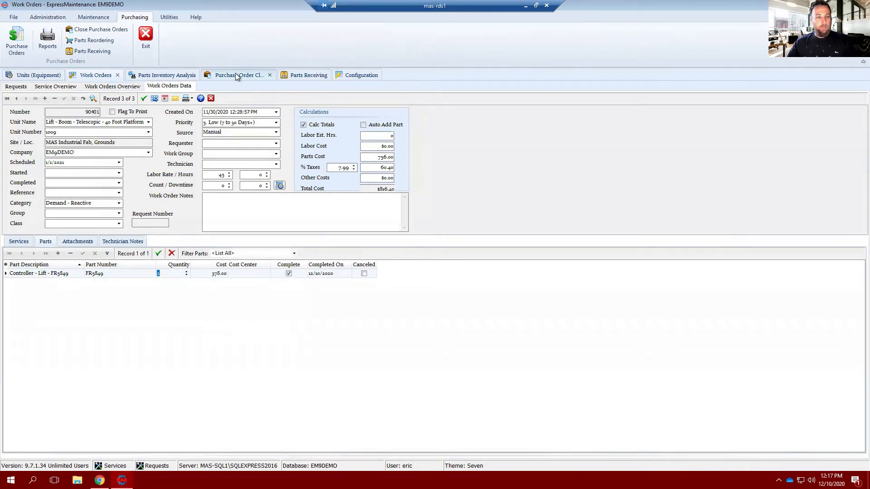
Refresh the inventory analysis and compare the Controller - Lift - FR5849 stock with the part quantity on the work order.
{"action": "left_click", "coordinate": [172, 75]}
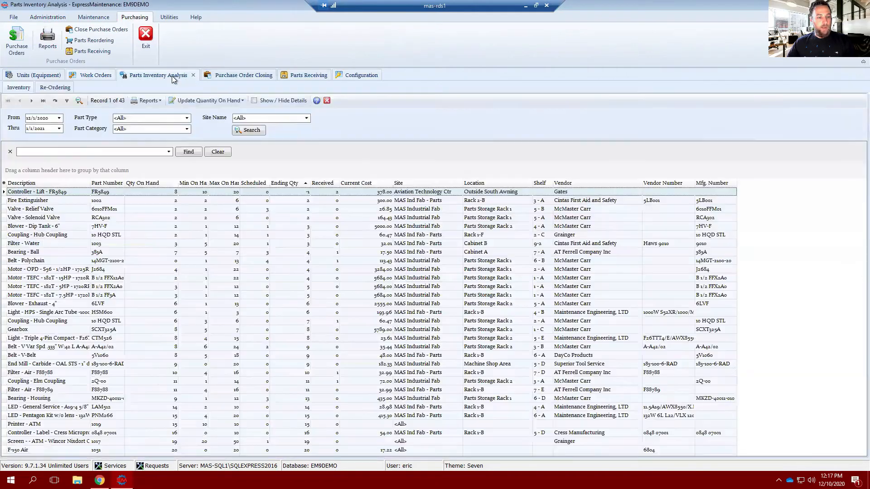
{"action": "left_click", "coordinate": [259, 131]}
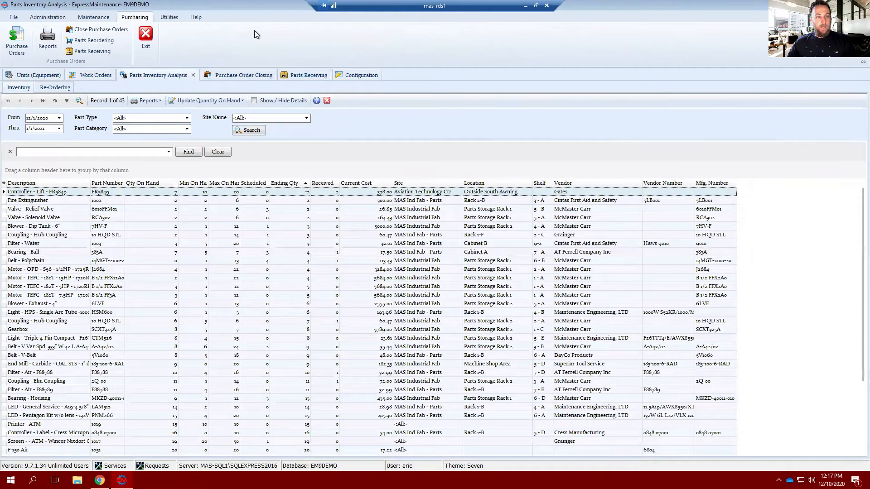
{"action": "left_click", "coordinate": [93, 76]}
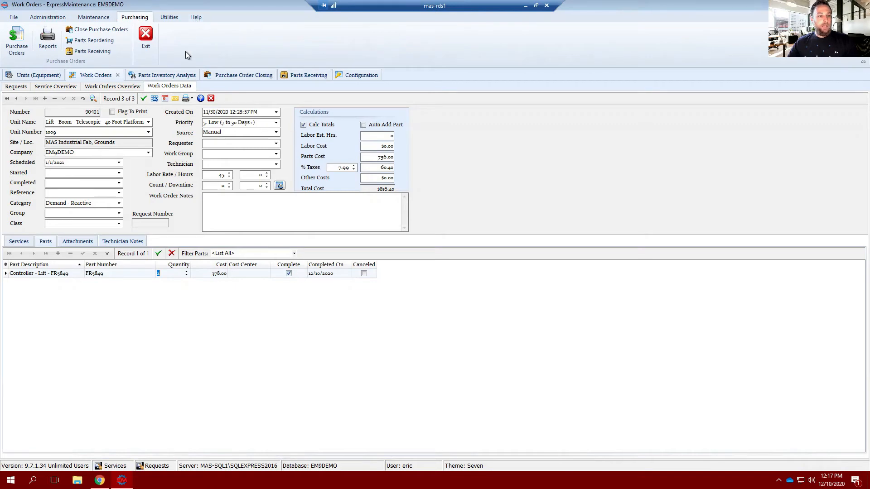
{"action": "left_click", "coordinate": [163, 75]}
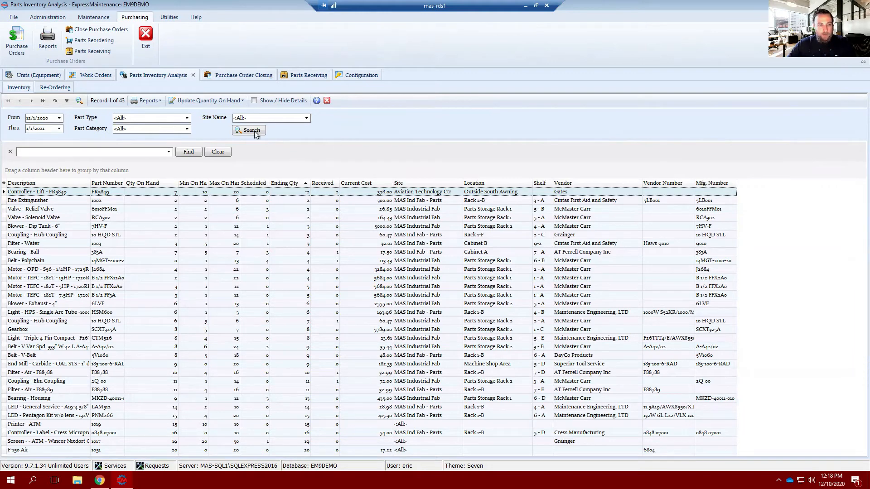
Refresh the parts re-ordering list, set it to Order to Maximum, and run the search again.
{"action": "left_click", "coordinate": [48, 88]}
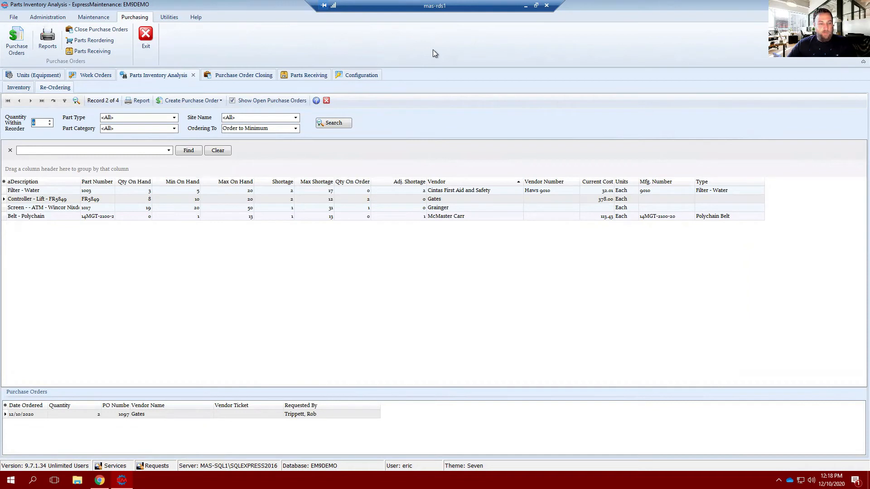
{"action": "left_click", "coordinate": [347, 122]}
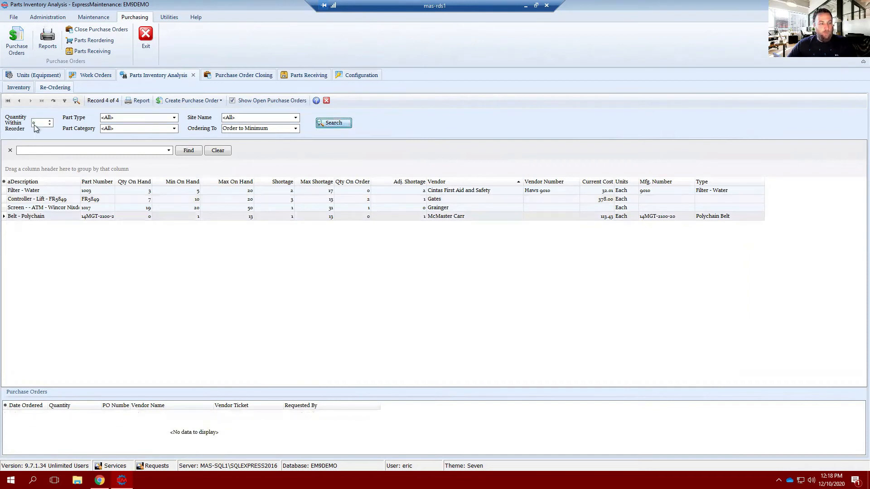
{"action": "left_click", "coordinate": [297, 128]}
{"action": "left_click", "coordinate": [254, 144]}
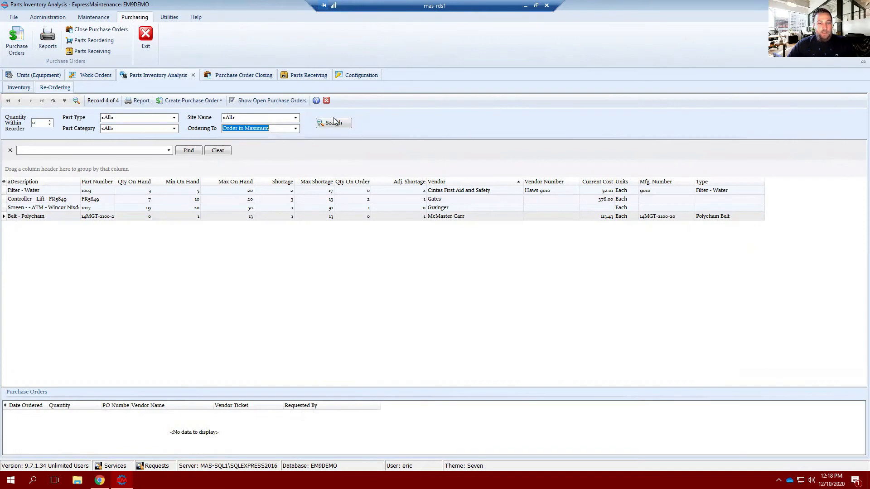
{"action": "left_click", "coordinate": [338, 122]}
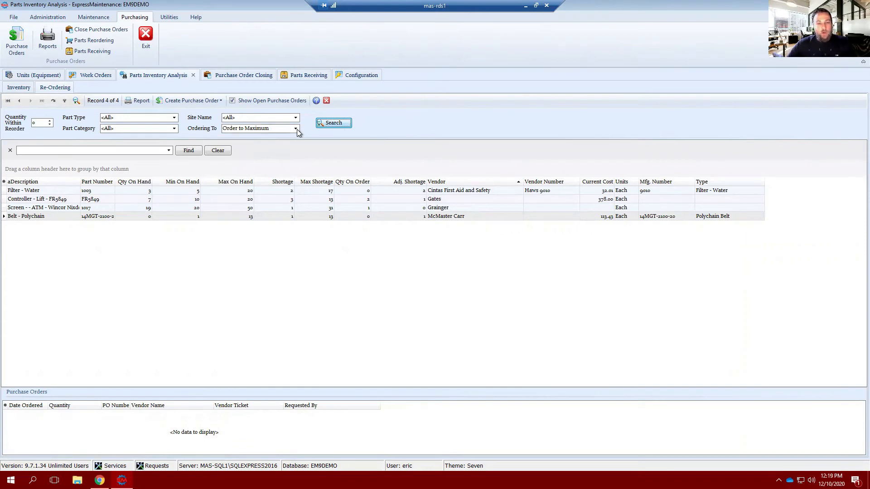
Check the search options and rerun the re-ordering search with a quantity within reorder of 0.
{"action": "left_click", "coordinate": [76, 101]}
{"action": "left_click", "coordinate": [76, 101]}
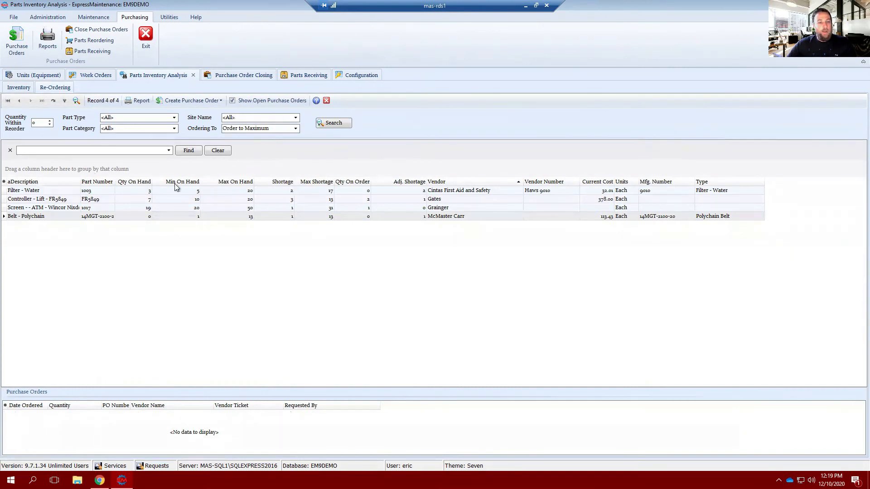
{"action": "left_click", "coordinate": [49, 120]}
{"action": "left_click", "coordinate": [320, 123]}
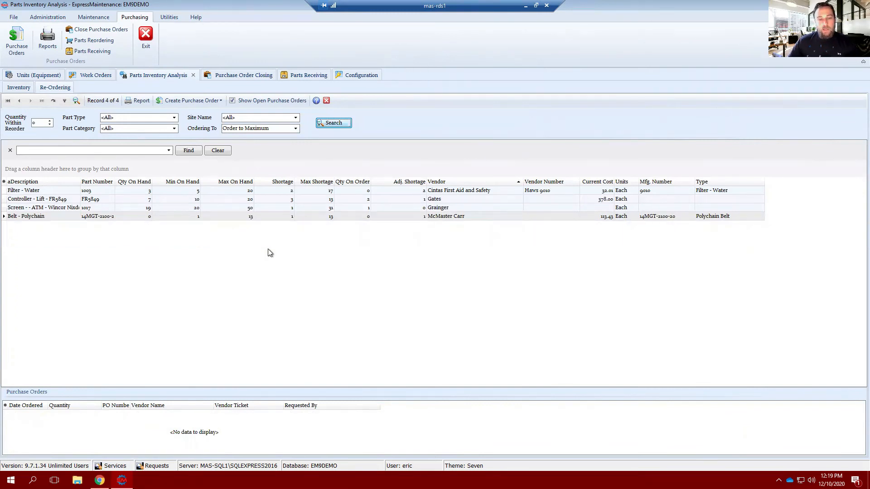
Create and save a purchase order for only the Filter - Water part from Cintas First Aid and Safety.
{"action": "left_click", "coordinate": [197, 101]}
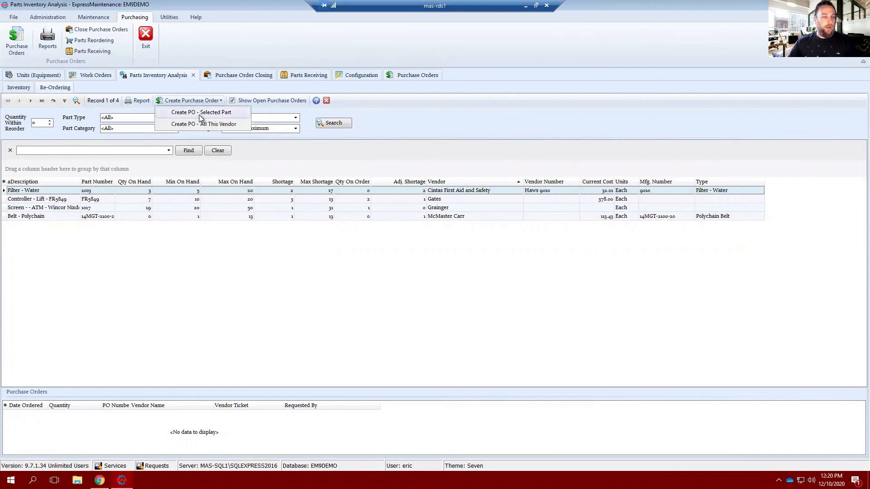
{"action": "left_click", "coordinate": [202, 115]}
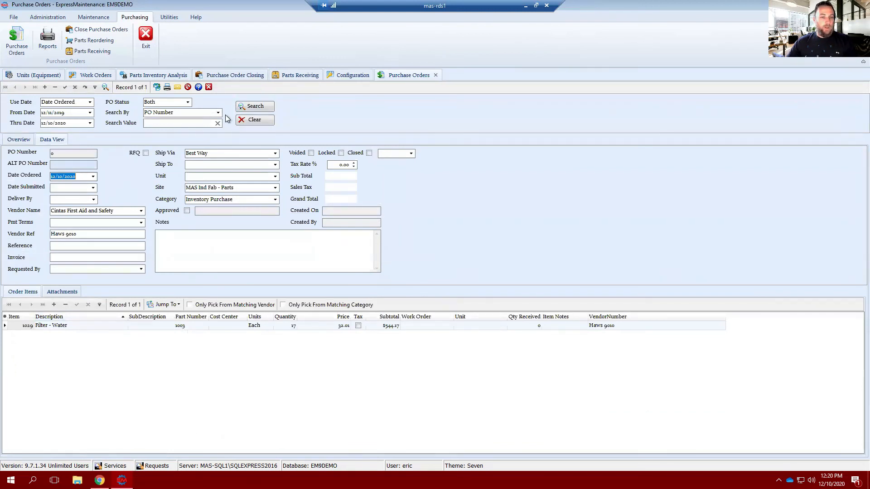
{"action": "left_click", "coordinate": [65, 87]}
{"action": "left_click", "coordinate": [414, 251]}
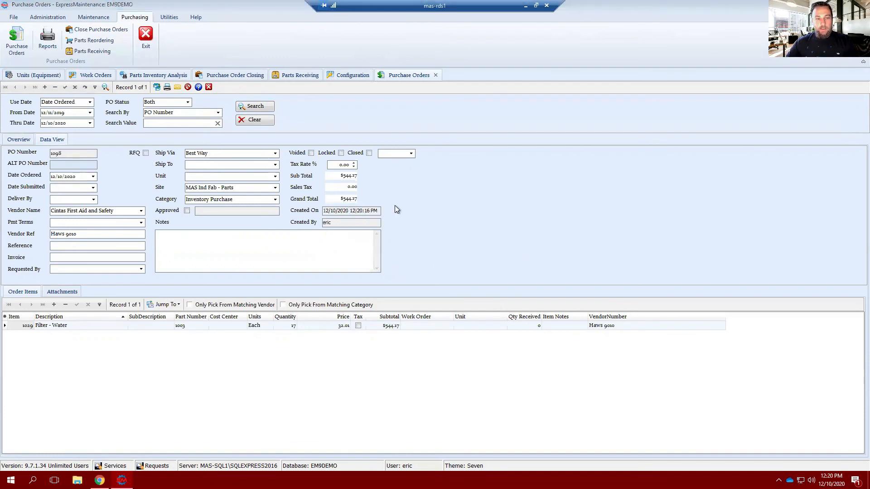
Copy the PO number of the new Filter - Water purchase order.
{"action": "double_click", "coordinate": [57, 154]}
{"action": "right_click", "coordinate": [58, 154]}
{"action": "left_click", "coordinate": [82, 182]}
Receive the Filter - Water order on a new parts receiving record using the copied PO number, and close the purchase order.
{"action": "left_click", "coordinate": [298, 76]}
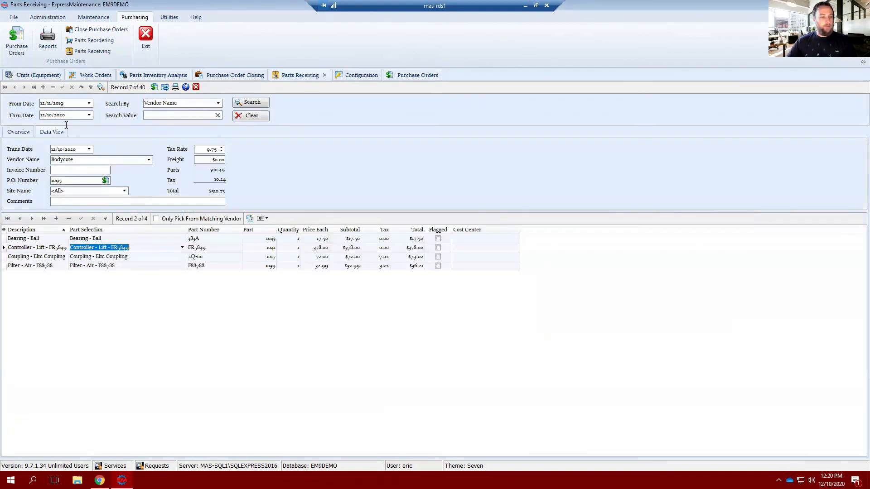
{"action": "left_click", "coordinate": [44, 87]}
{"action": "right_click", "coordinate": [85, 179]}
{"action": "left_click", "coordinate": [108, 218]}
{"action": "left_click", "coordinate": [105, 180]}
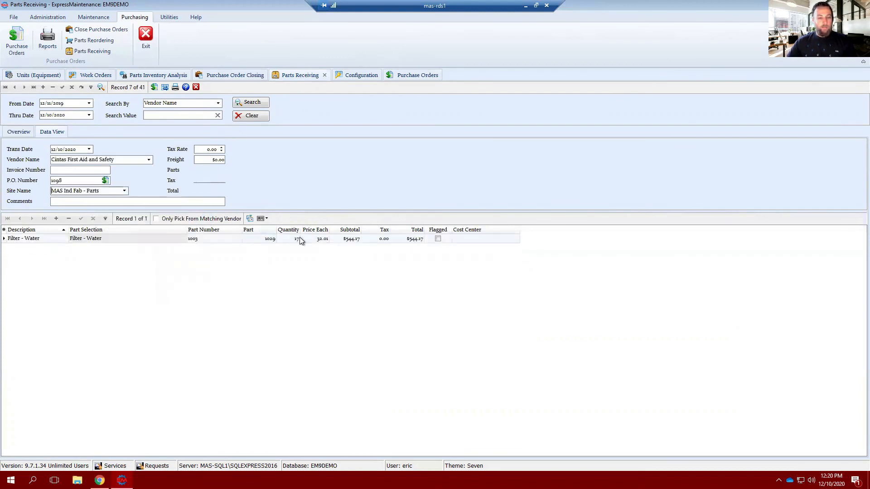
{"action": "left_click", "coordinate": [63, 87]}
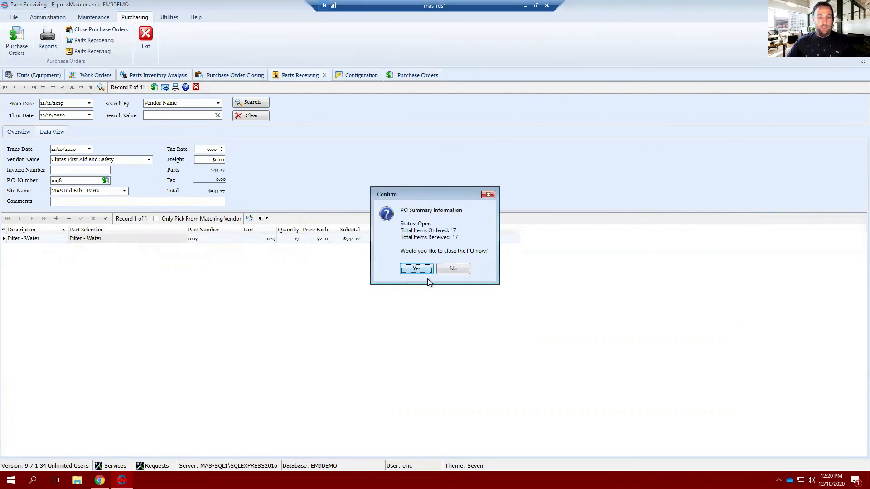
{"action": "left_click", "coordinate": [421, 270]}
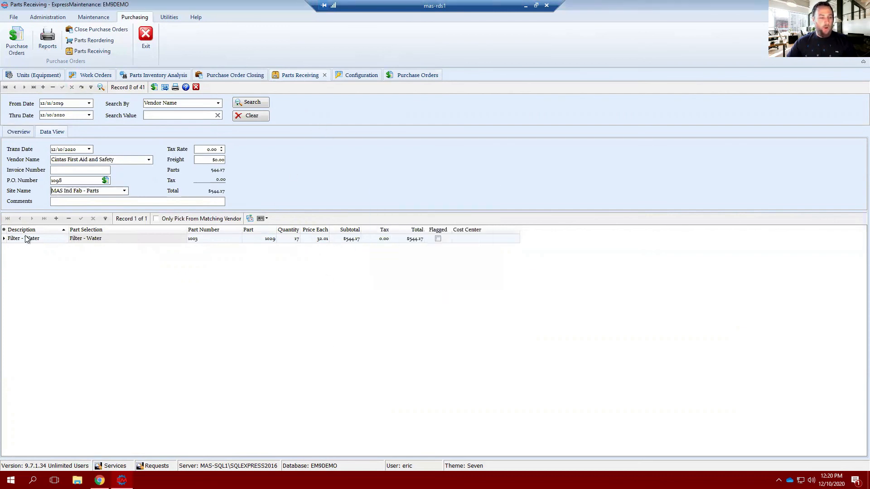